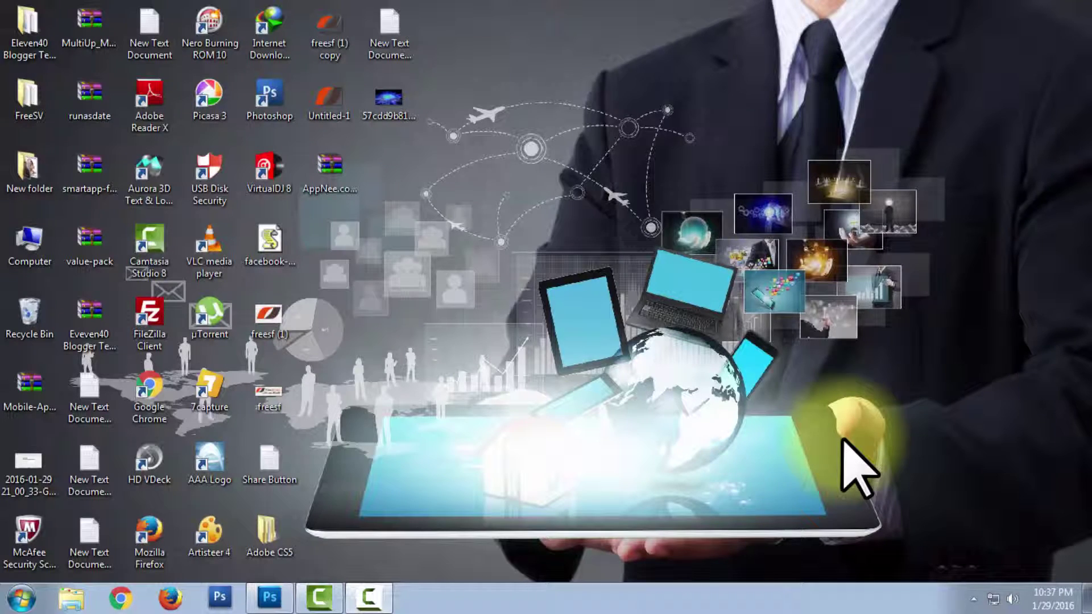
Step: Restore the Photoshop window showing the circuit-board image from the taskbar
{"action": "left_click", "coordinate": [273, 596]}
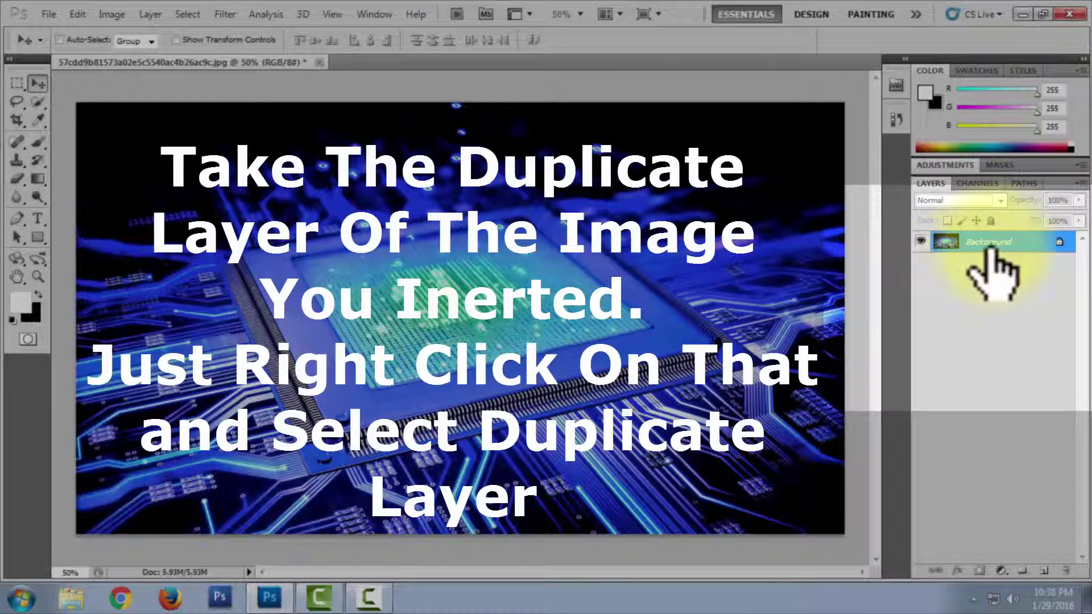
Step: Duplicate the Background layer as Background copy and select the new layer
{"action": "right_click", "coordinate": [991, 247]}
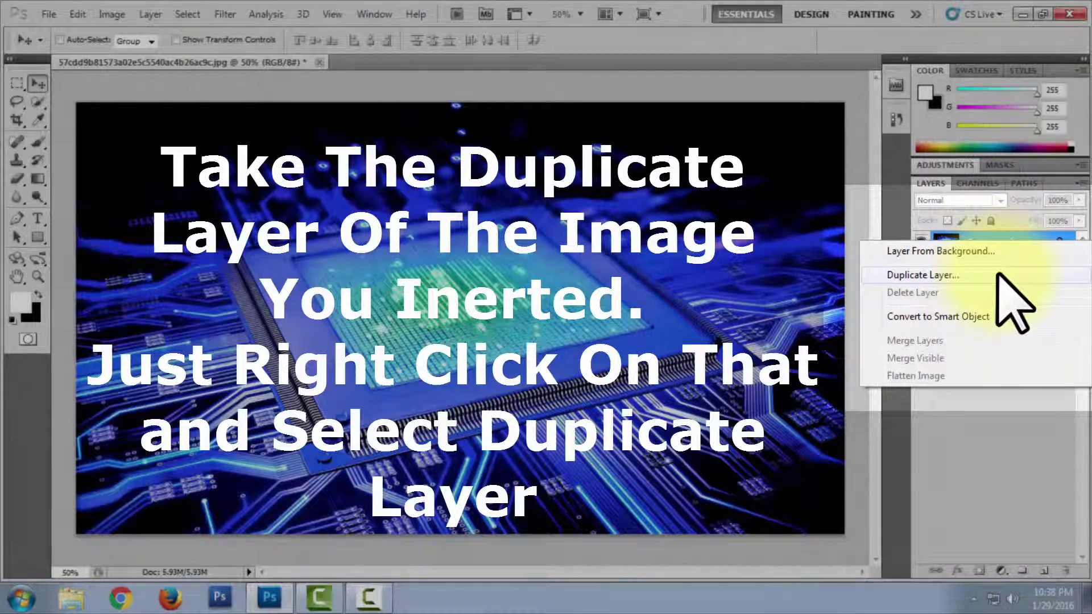
{"action": "left_click", "coordinate": [1046, 275]}
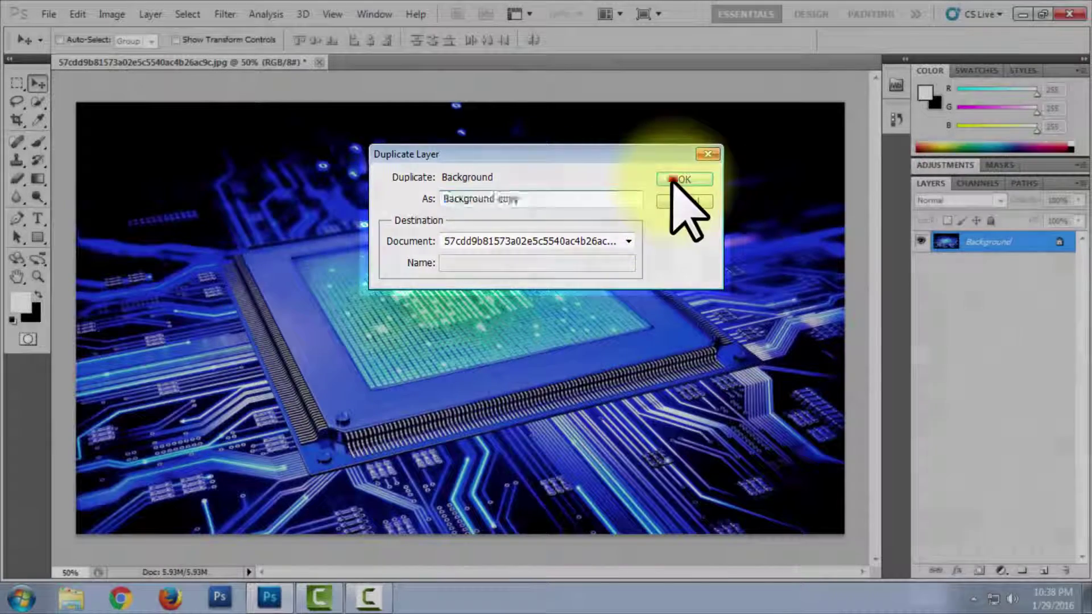
{"action": "left_click", "coordinate": [678, 180]}
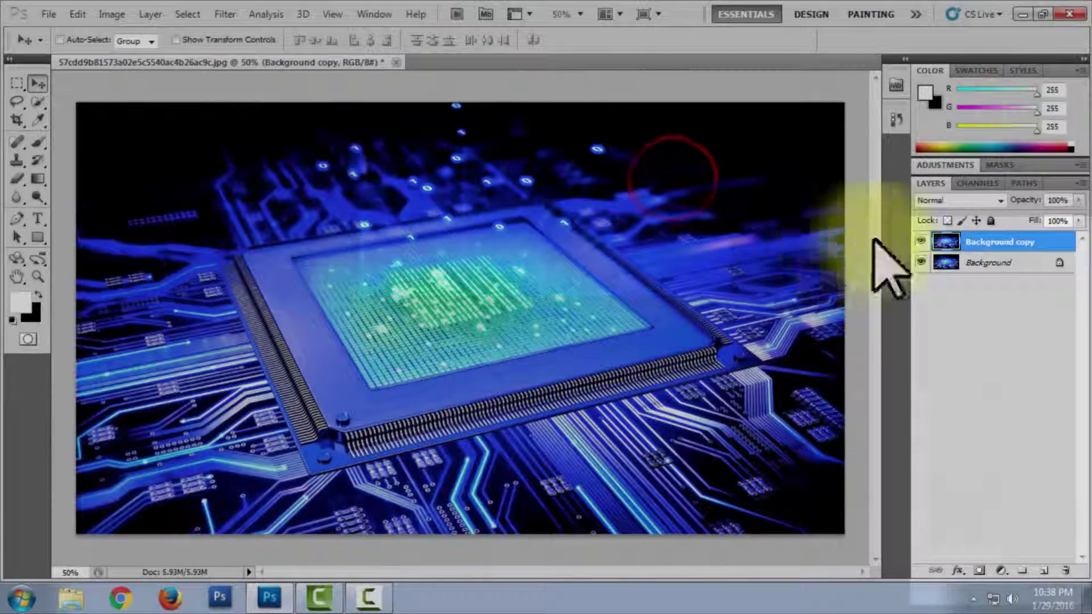
{"action": "left_click", "coordinate": [996, 245]}
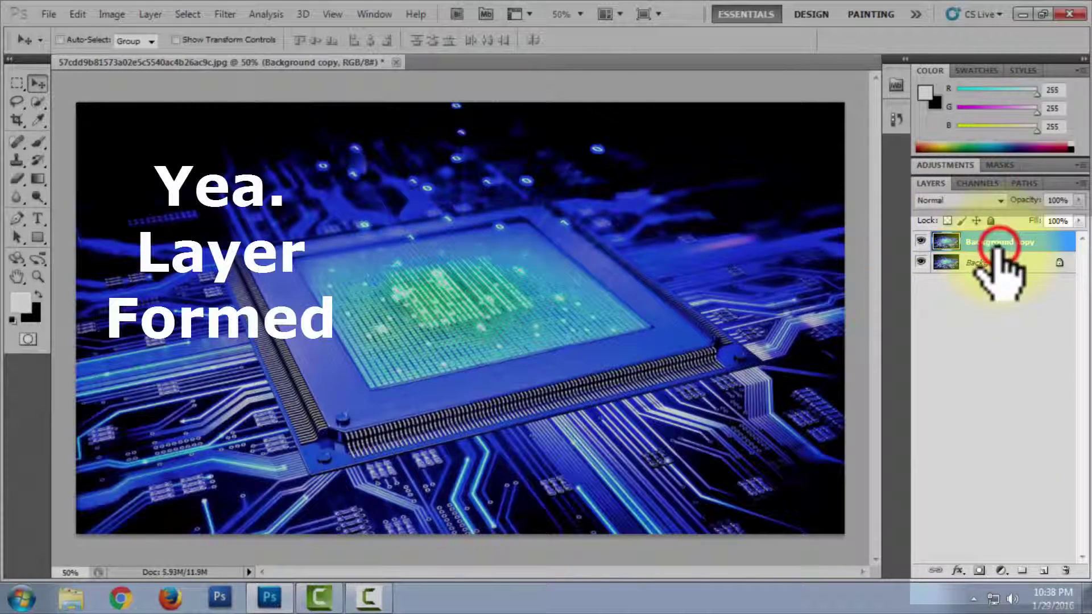
Step: Add a Solid Color fill layer, Color Fill 1, in pure white (RGB 255, 255, 255)
{"action": "left_click", "coordinate": [1000, 570]}
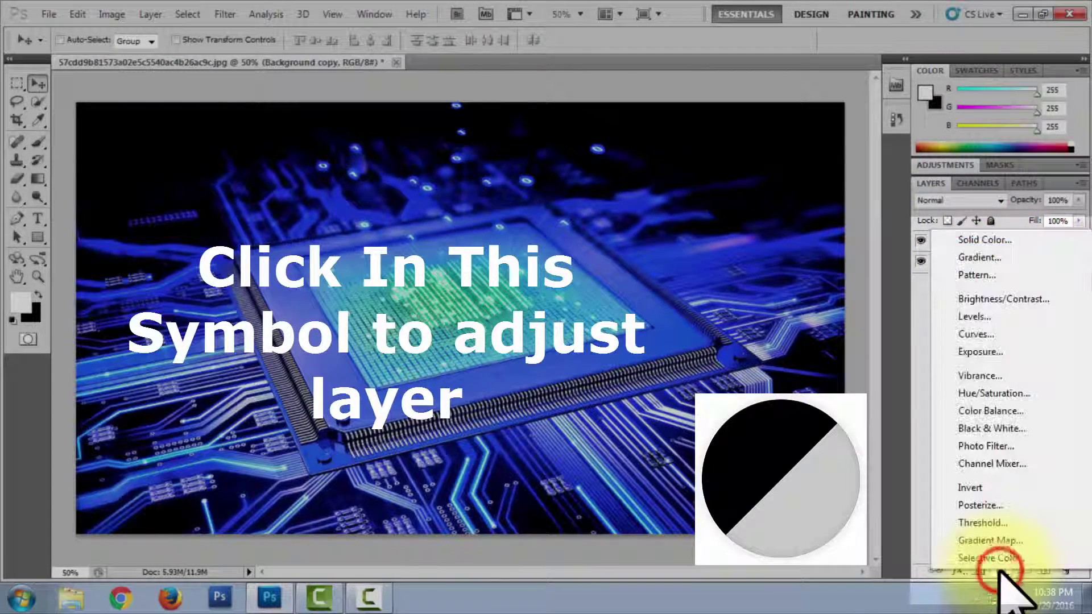
{"action": "left_click", "coordinate": [977, 242]}
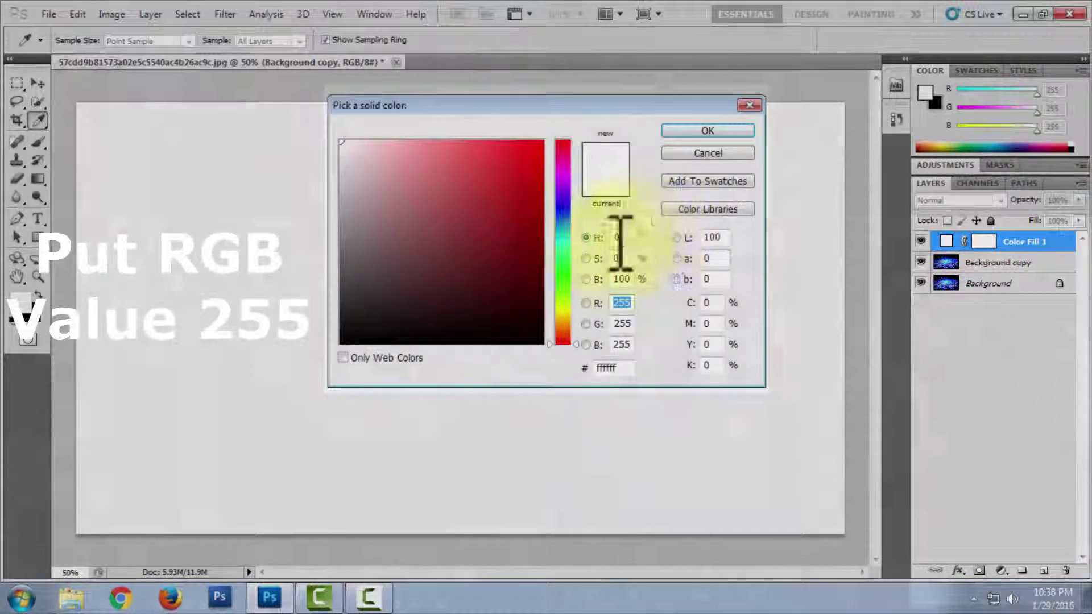
{"action": "double_click", "coordinate": [621, 303]}
{"action": "left_click", "coordinate": [639, 304]}
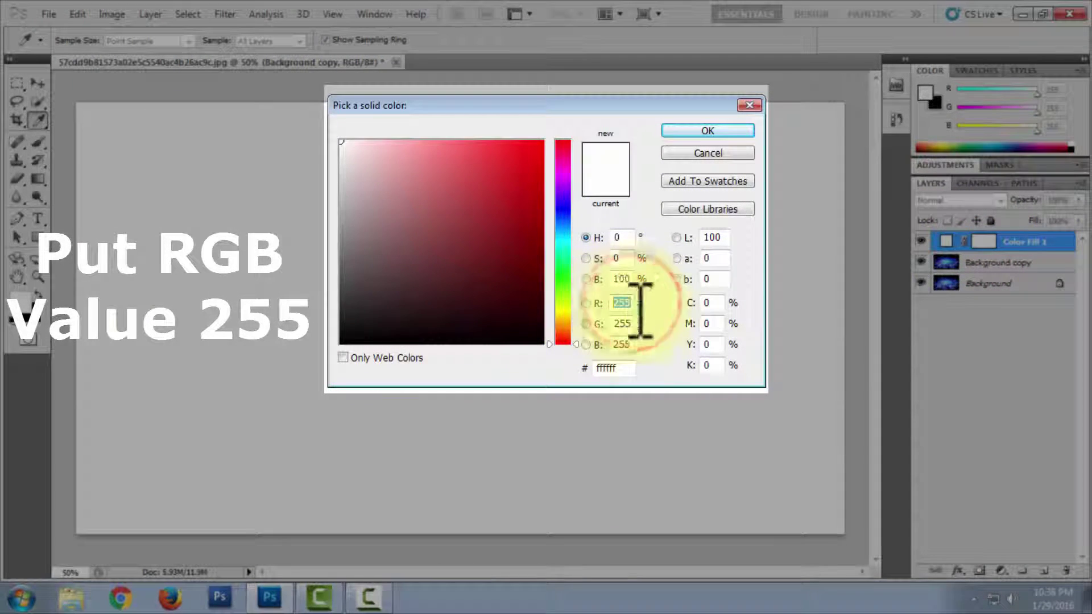
{"action": "double_click", "coordinate": [636, 322]}
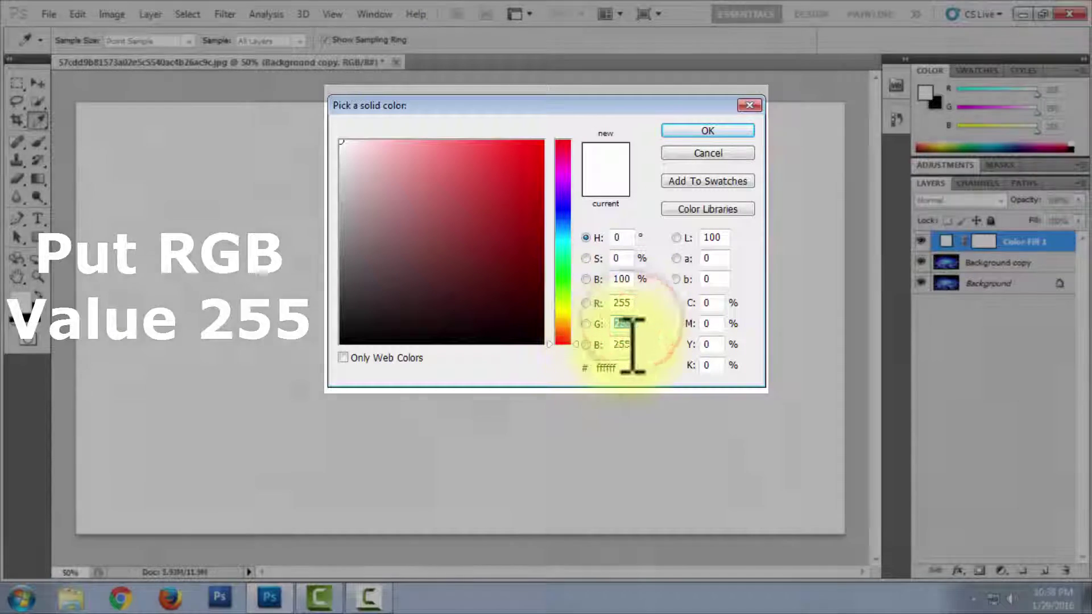
{"action": "double_click", "coordinate": [628, 343]}
{"action": "left_click", "coordinate": [678, 132]}
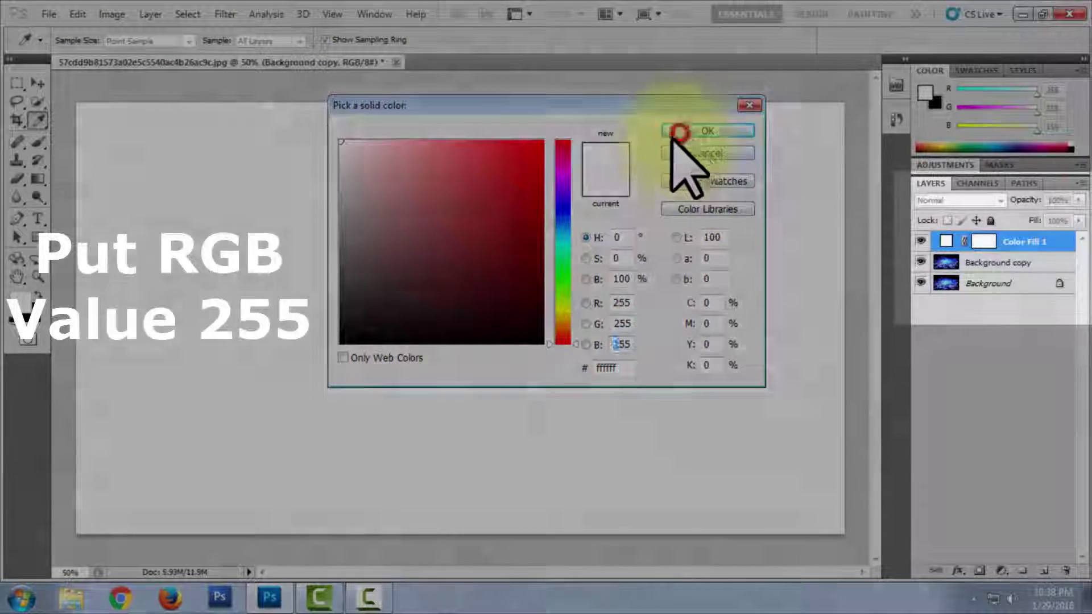
{"action": "key", "text": "v"}
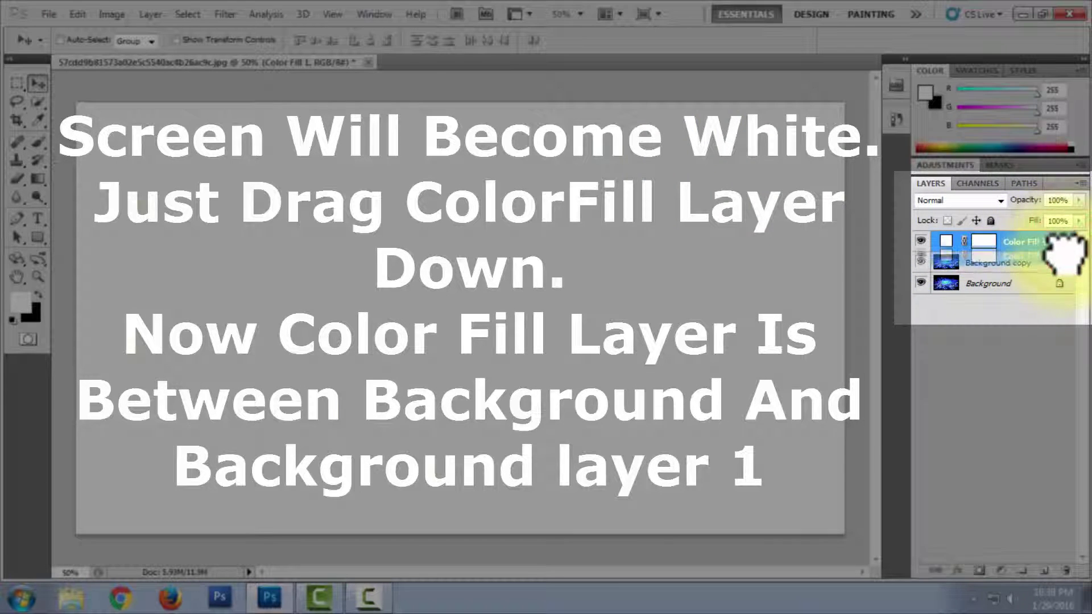
Step: Place Color Fill 1 between Background copy and Background, leaving Background copy selected
{"action": "left_click_drag", "start_coordinate": [1064, 273], "coordinate": [1056, 279]}
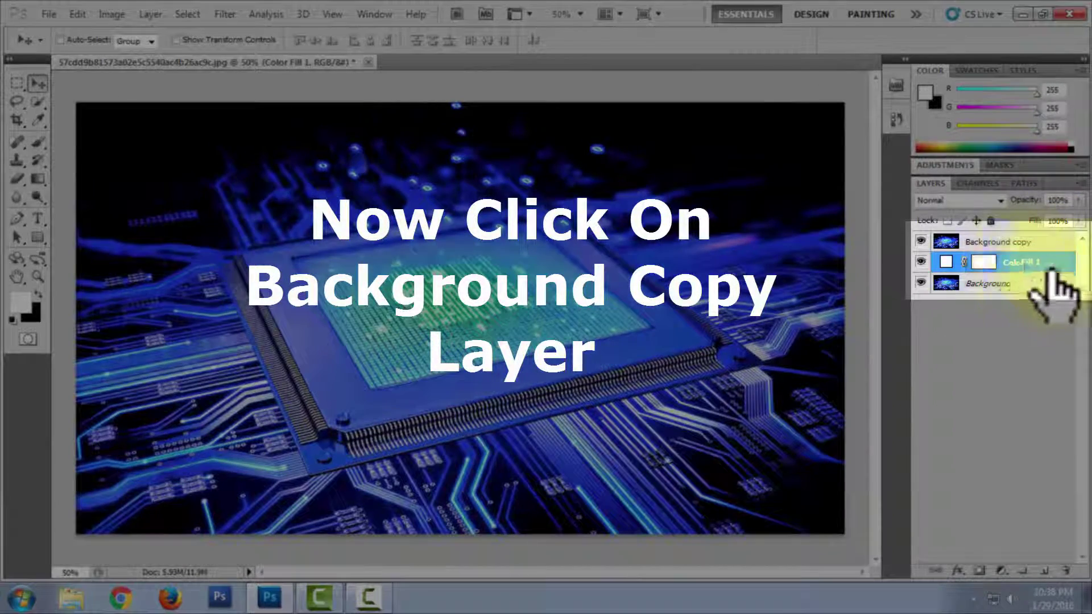
{"action": "left_click", "coordinate": [1032, 244]}
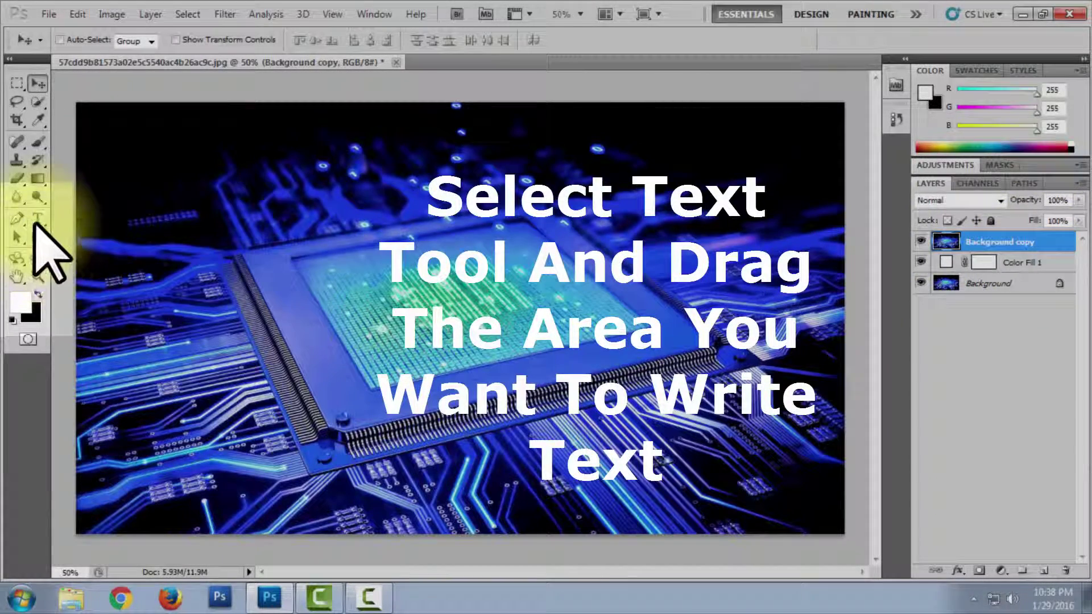
Step: Draw a text box across the image centre with Failed Attempt font, 300 pt, centre-aligned
{"action": "left_click", "coordinate": [35, 222]}
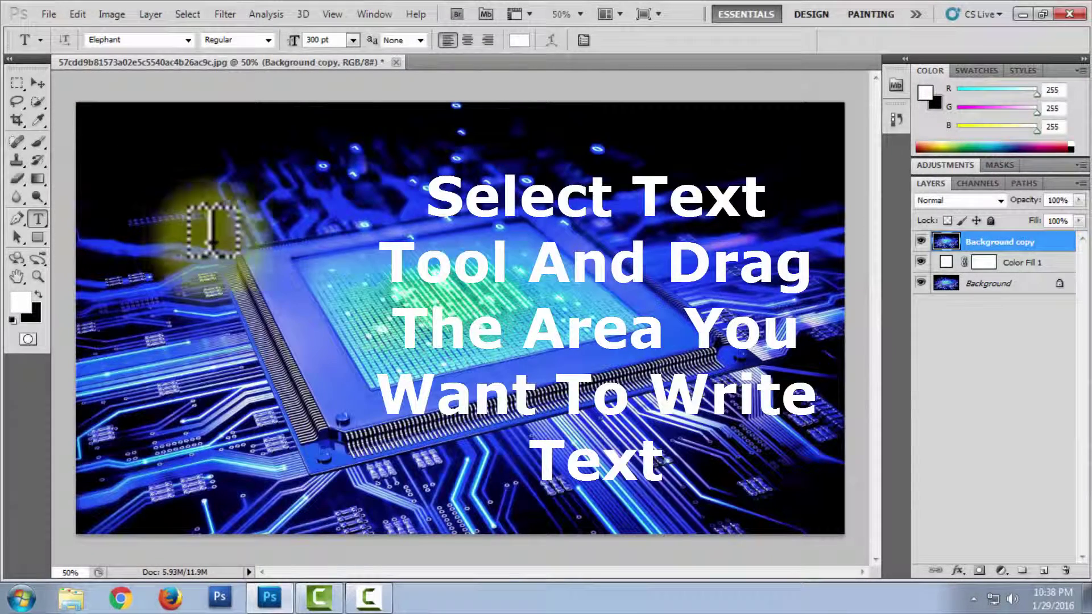
{"action": "left_click_drag", "start_coordinate": [202, 240], "coordinate": [742, 350]}
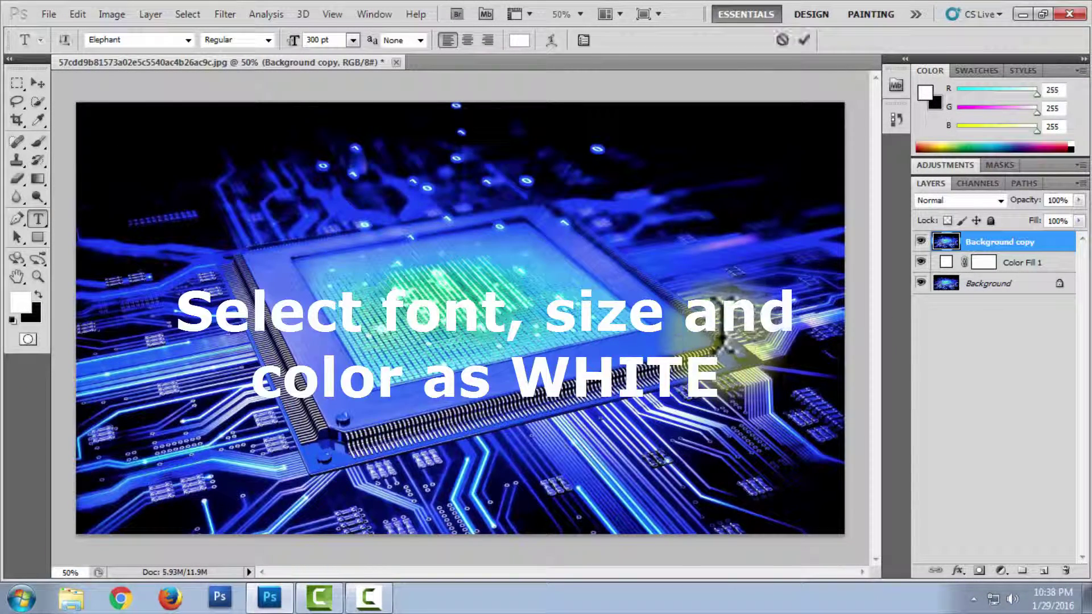
{"action": "left_click_drag", "start_coordinate": [745, 341], "coordinate": [754, 350]}
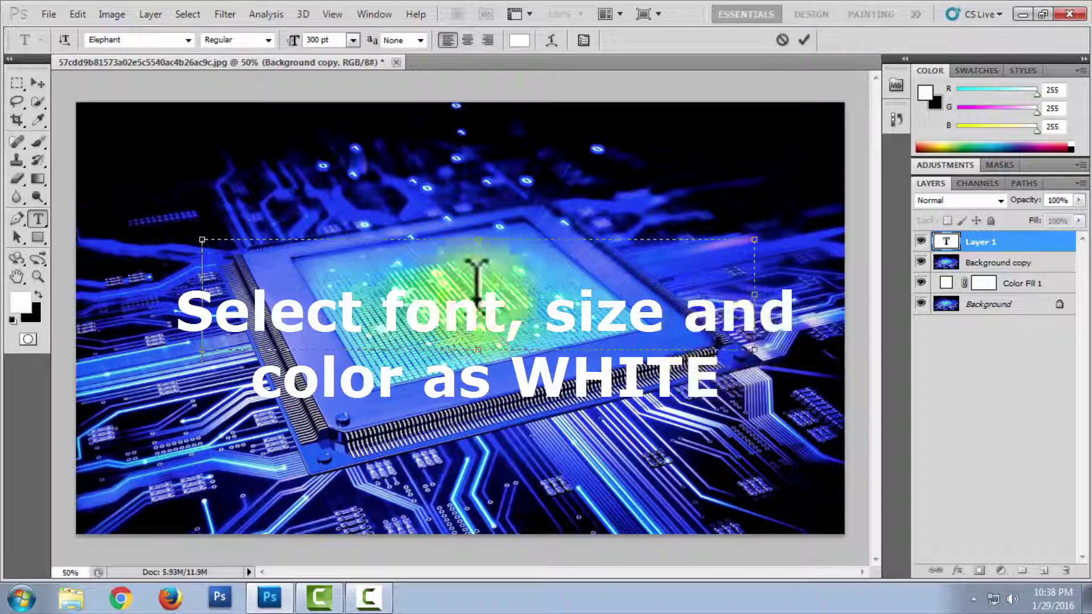
{"action": "left_click", "coordinate": [318, 41]}
{"action": "left_click", "coordinate": [244, 38]}
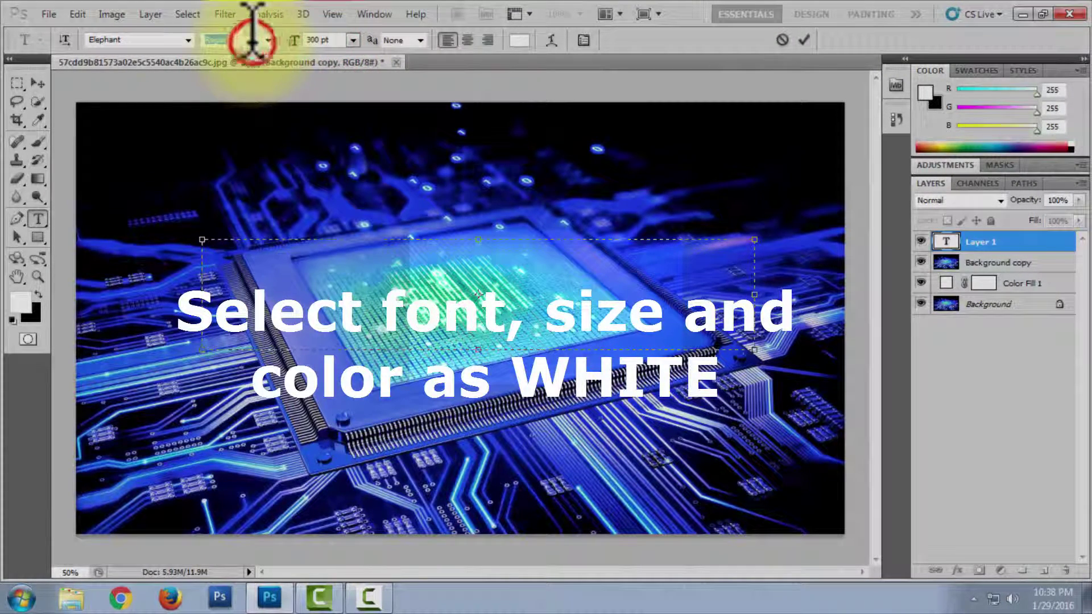
{"action": "left_click", "coordinate": [174, 39]}
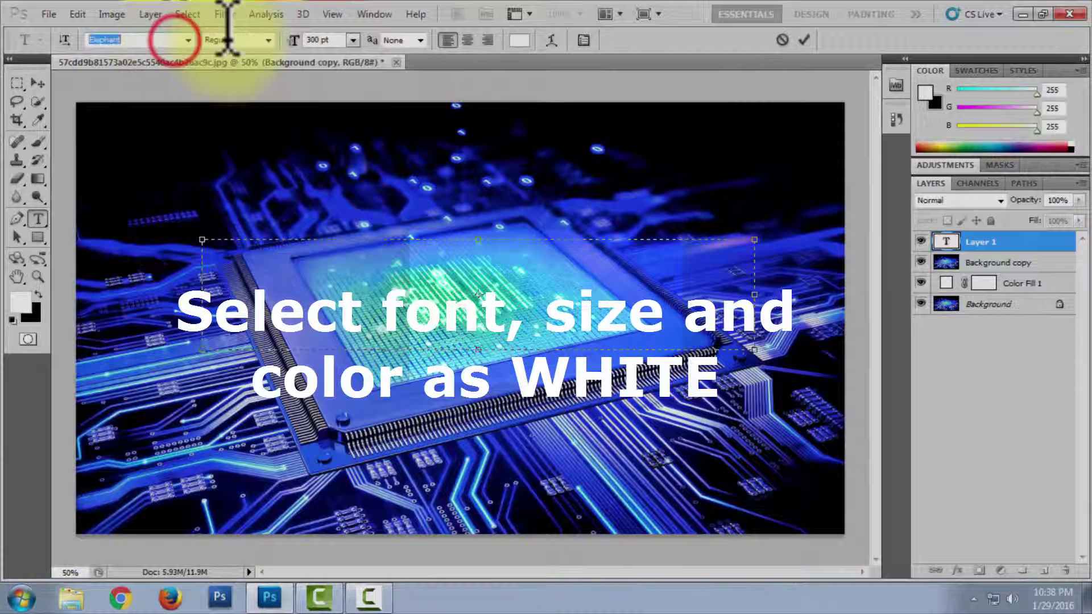
{"action": "left_click", "coordinate": [468, 40]}
{"action": "type", "text": "Failed Attem"}
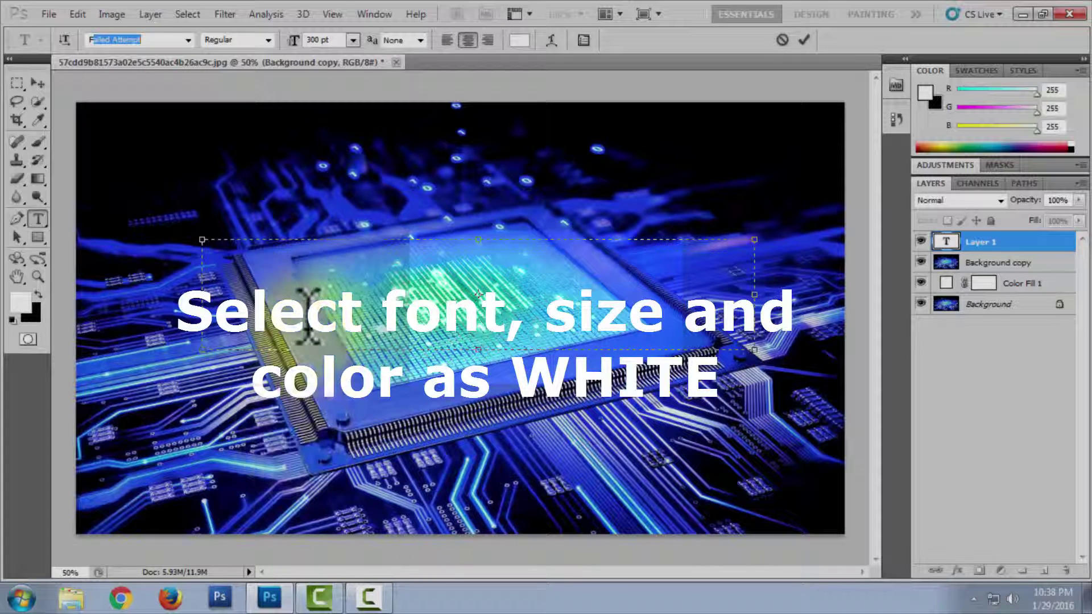
Step: Switch the text font to Elephant and type FreeSV across the image centre
{"action": "key", "text": "Return"}
{"action": "left_click", "coordinate": [188, 40]}
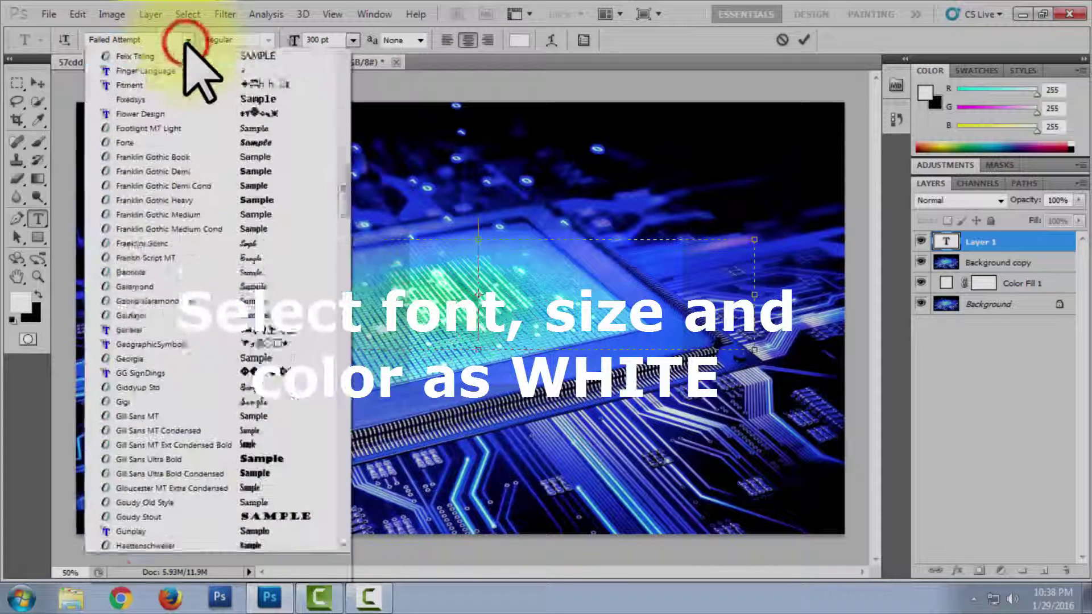
{"action": "scroll", "coordinate": [207, 170], "scroll_direction": "up", "scroll_amount": 5}
{"action": "scroll", "coordinate": [222, 205], "scroll_direction": "up", "scroll_amount": 7}
{"action": "scroll", "coordinate": [228, 205], "scroll_direction": "up", "scroll_amount": 1}
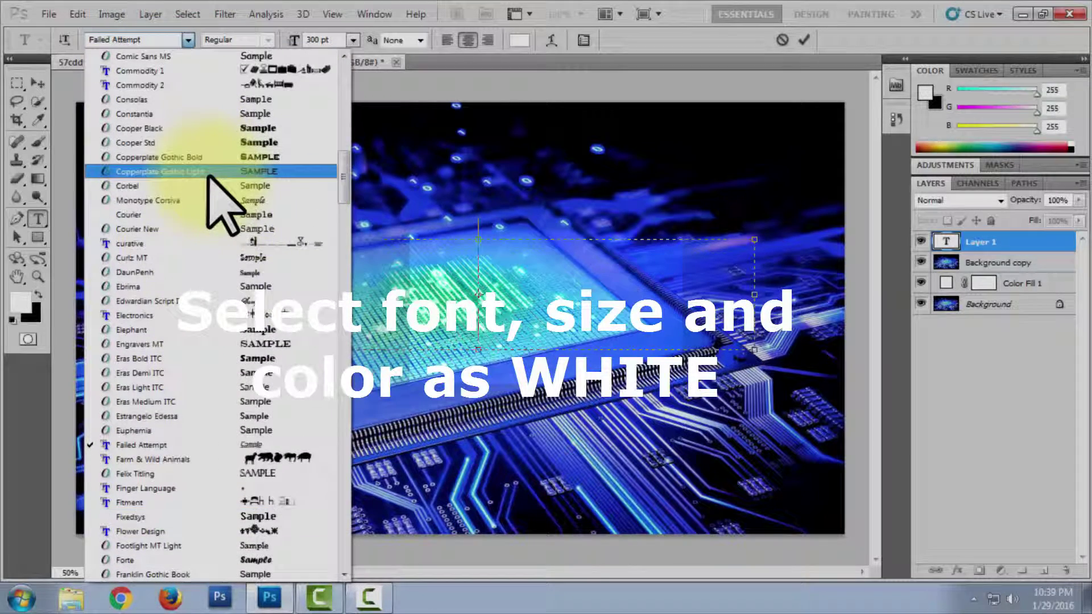
{"action": "scroll", "coordinate": [227, 228], "scroll_direction": "down", "scroll_amount": 2}
{"action": "scroll", "coordinate": [187, 296], "scroll_direction": "down", "scroll_amount": 4}
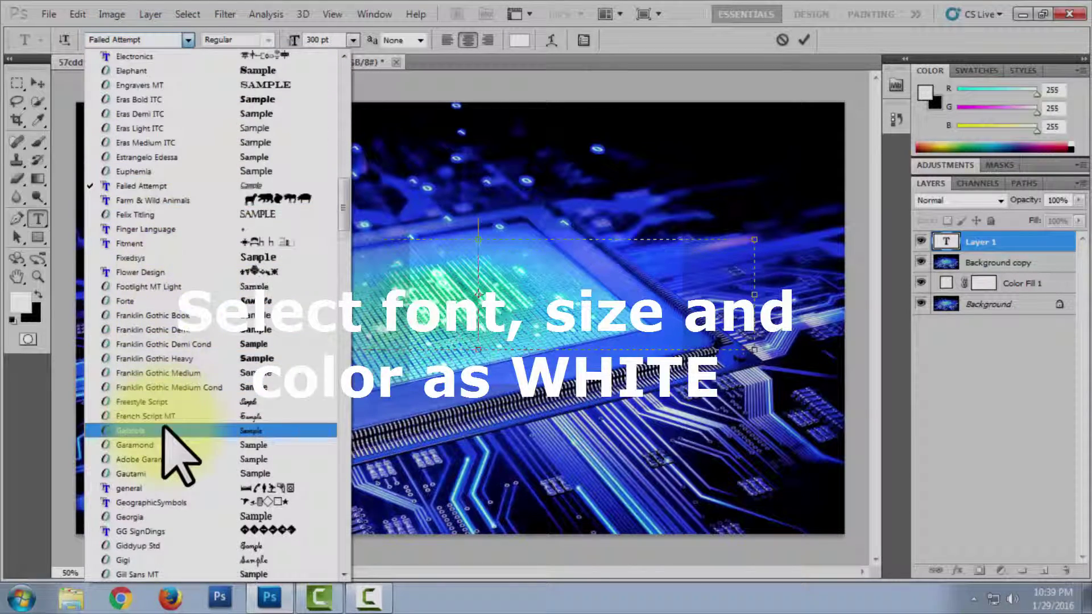
{"action": "scroll", "coordinate": [182, 439], "scroll_direction": "down", "scroll_amount": 2}
{"action": "scroll", "coordinate": [171, 451], "scroll_direction": "up", "scroll_amount": 1}
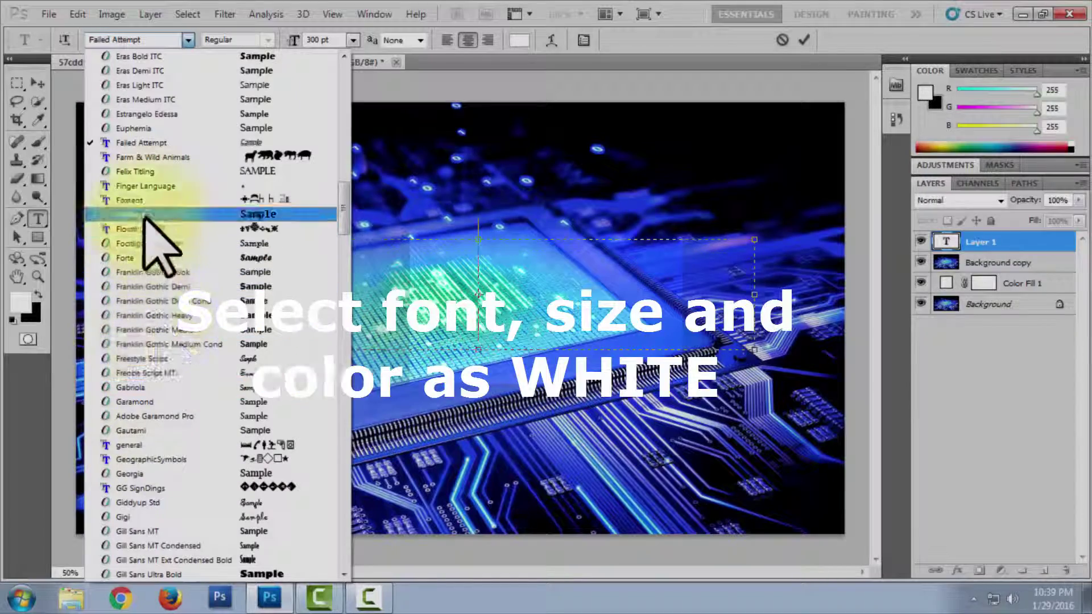
{"action": "scroll", "coordinate": [157, 171], "scroll_direction": "up", "scroll_amount": 1}
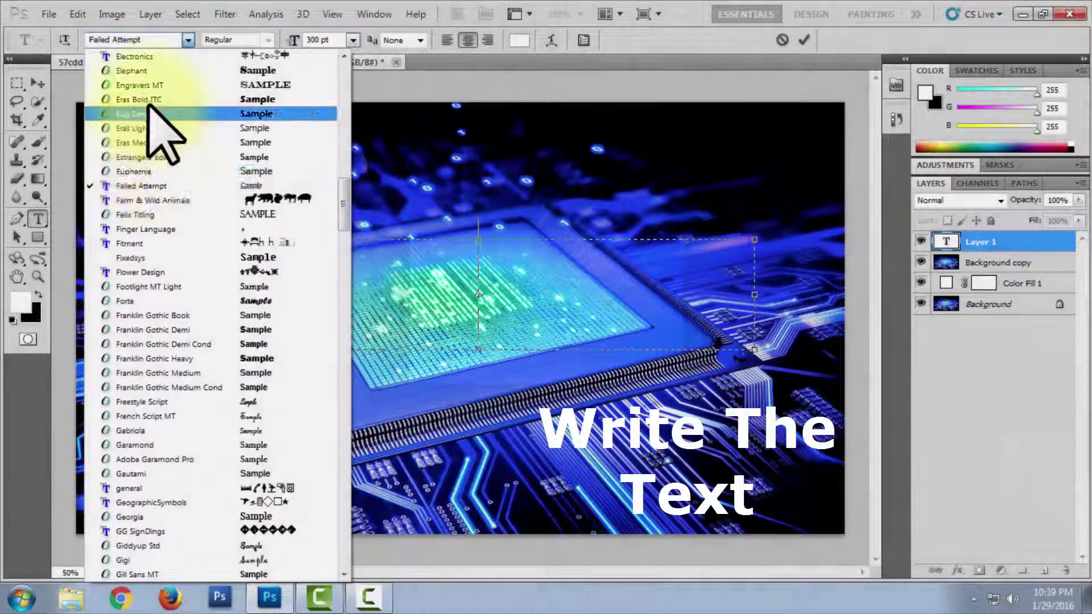
{"action": "left_click", "coordinate": [151, 71]}
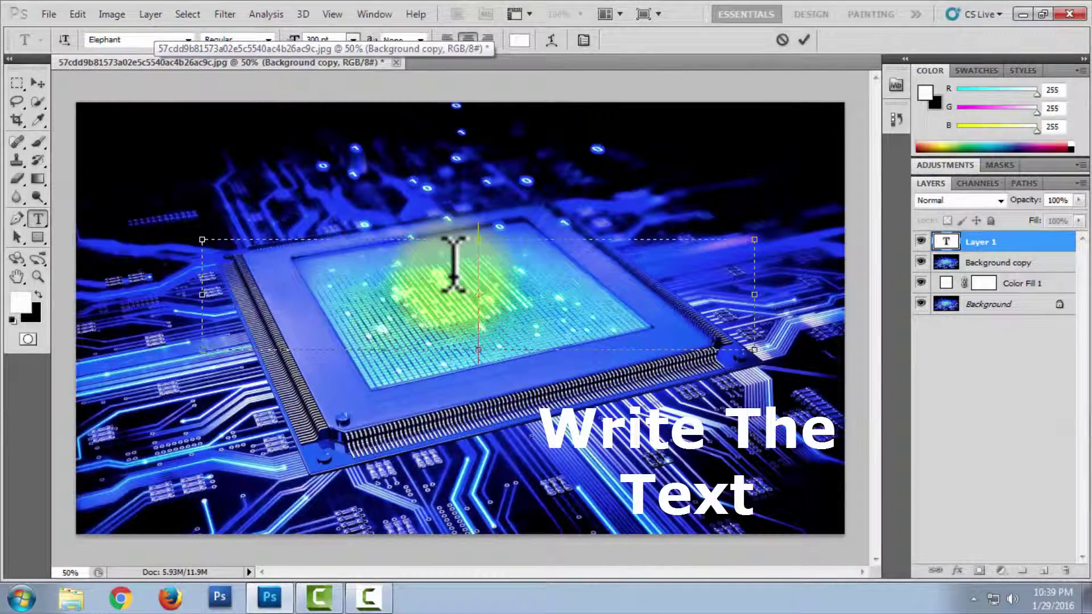
{"action": "type", "text": "FreeS"}
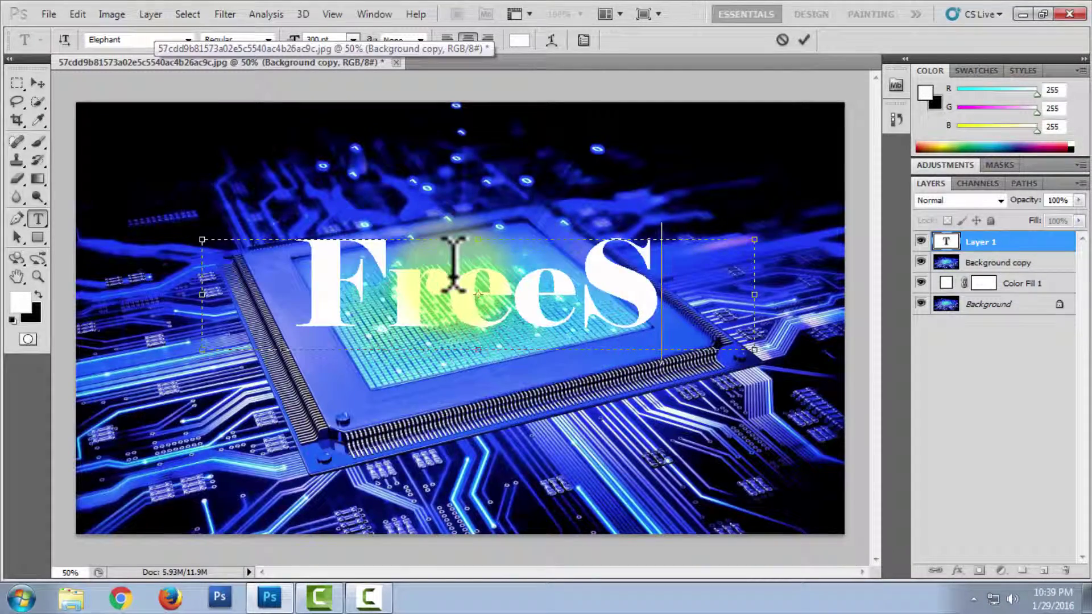
{"action": "type", "text": "V"}
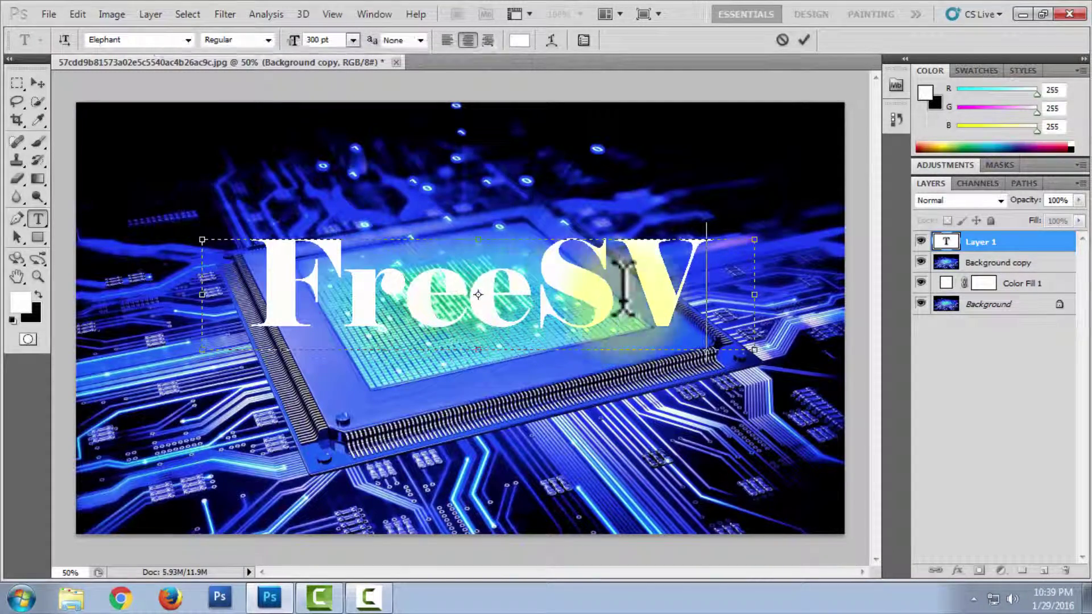
{"action": "left_click_drag", "start_coordinate": [705, 284], "coordinate": [532, 285]}
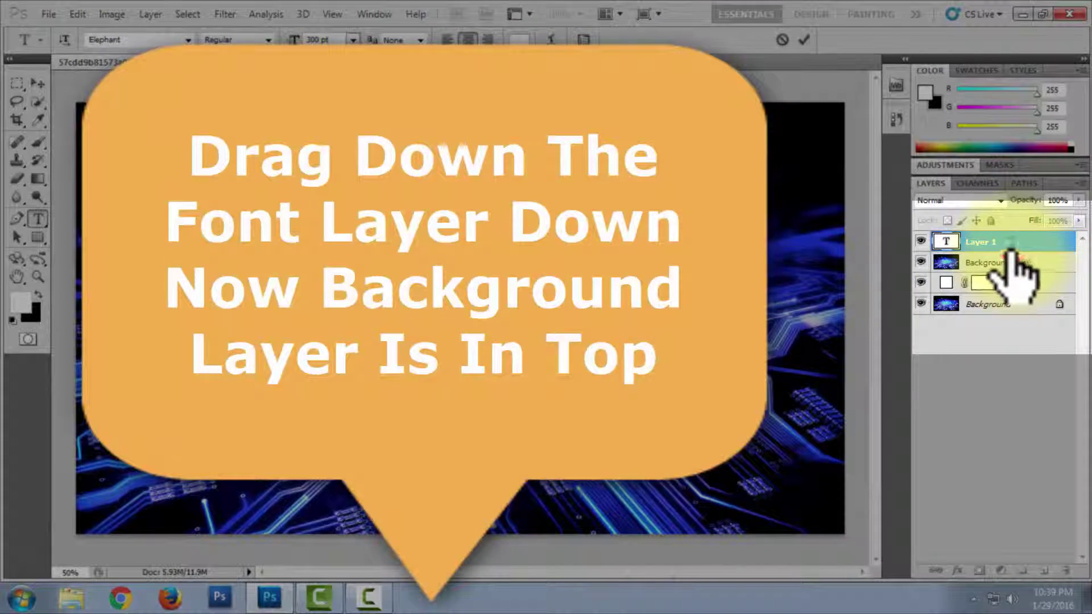
Step: Commit the FreeSV text and move its layer below Background copy, keeping Background copy active
{"action": "left_click", "coordinate": [1004, 251]}
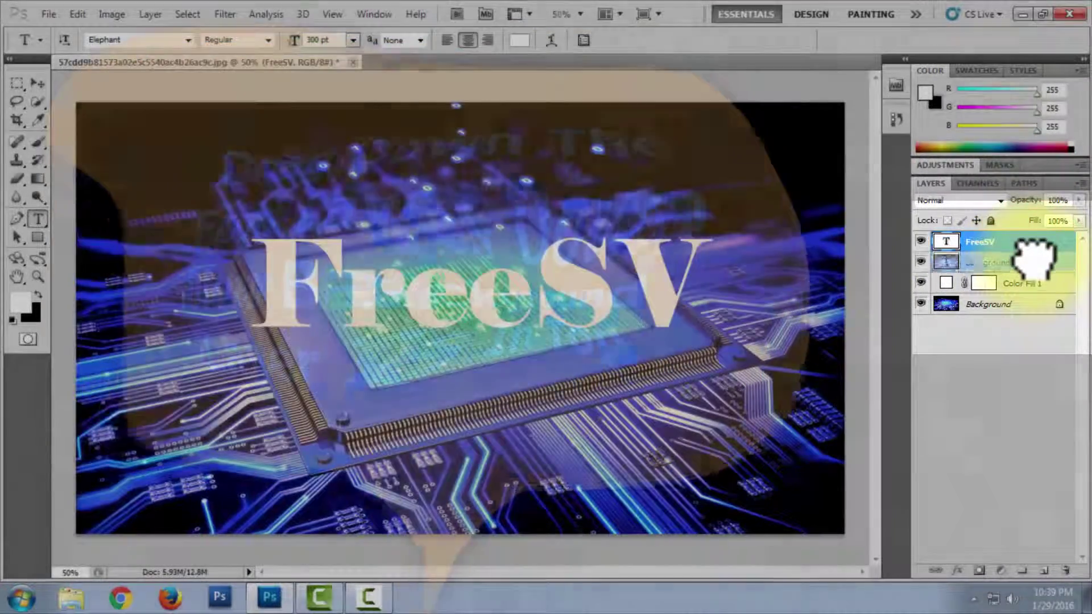
{"action": "left_click_drag", "start_coordinate": [1033, 242], "coordinate": [1035, 265]}
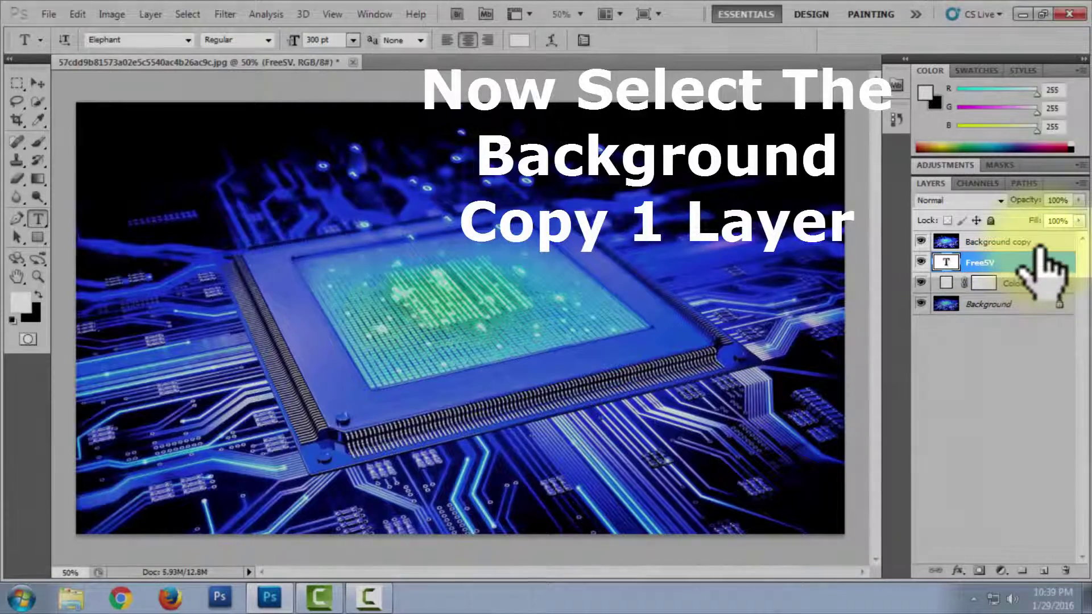
{"action": "left_click", "coordinate": [1021, 242]}
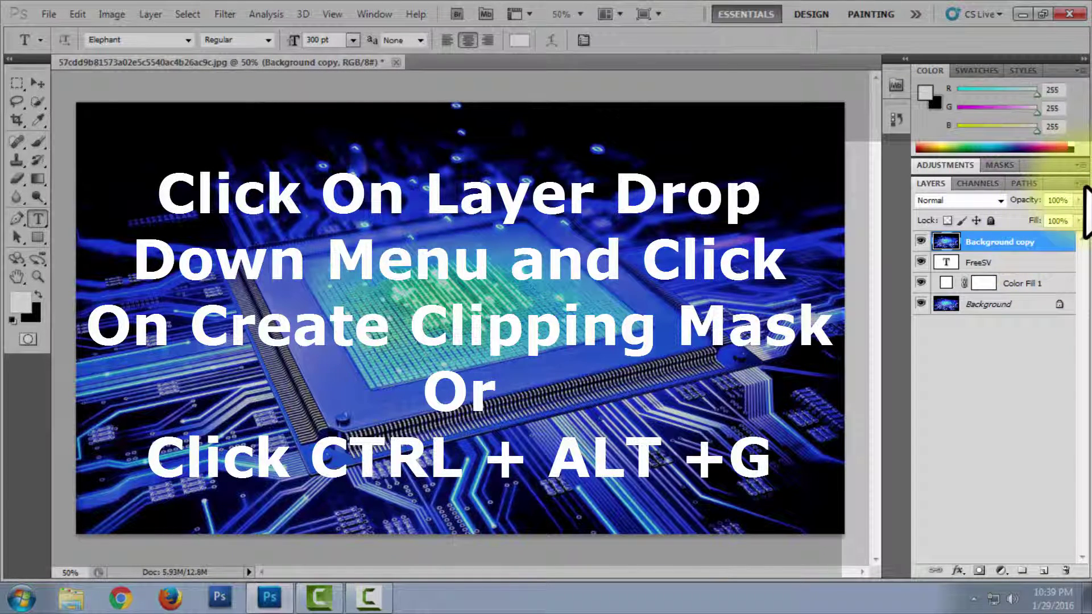
Step: Apply Create Clipping Mask so Background copy is clipped to the FreeSV text
{"action": "left_click", "coordinate": [1081, 183]}
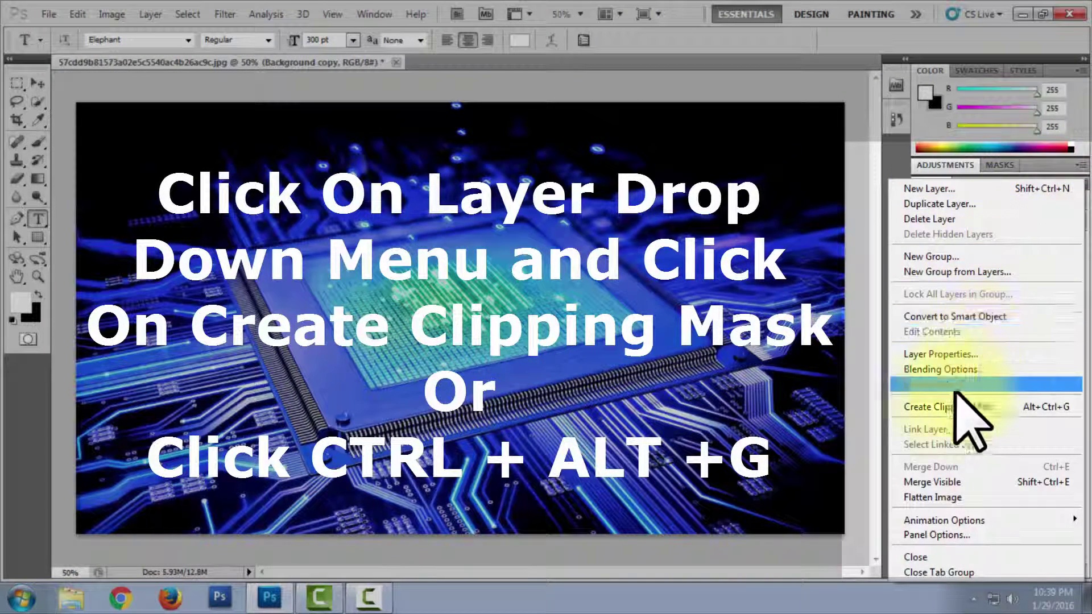
{"action": "left_click", "coordinate": [910, 407]}
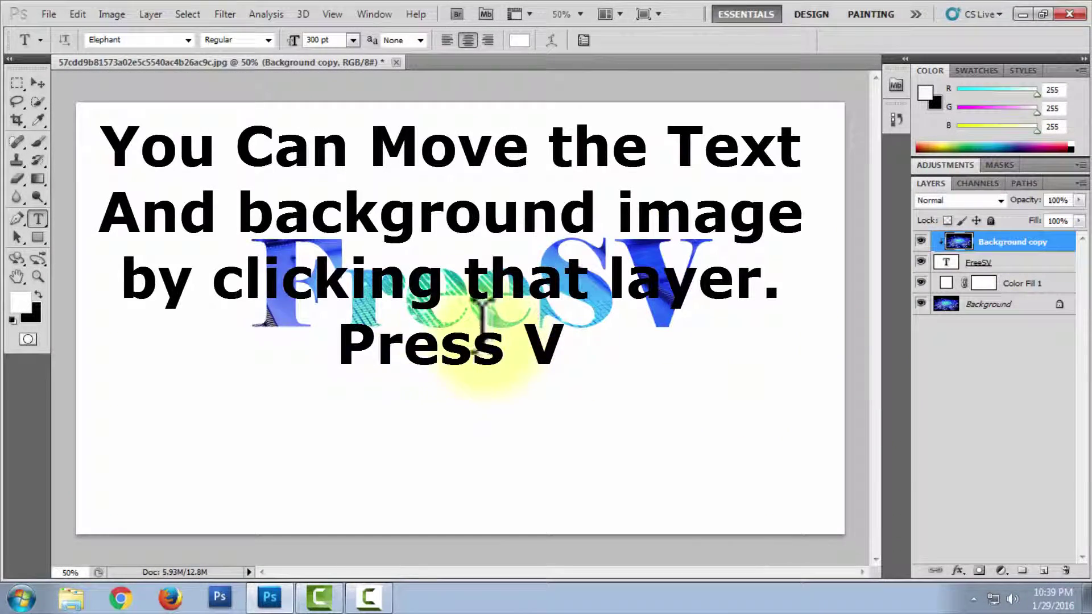
Step: Shift the circuit texture inside the letters, then move the FreeSV word down and left
{"action": "left_click", "coordinate": [38, 84]}
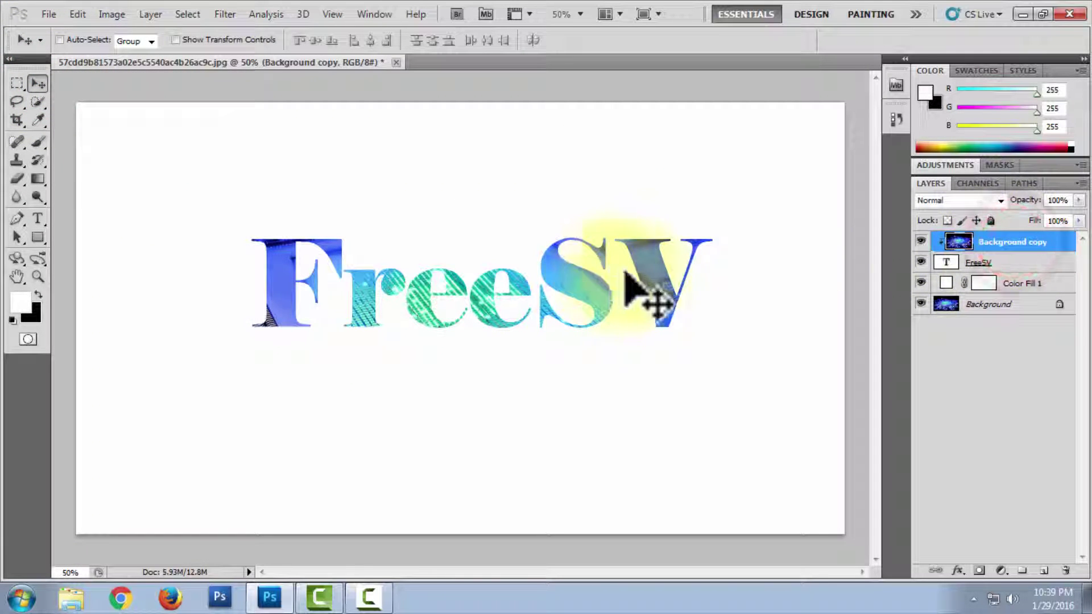
{"action": "mouse_move", "coordinate": [663, 317]}
{"action": "left_mouse_down"}
{"action": "mouse_move", "coordinate": [598, 366]}
{"action": "mouse_move", "coordinate": [540, 248]}
{"action": "mouse_move", "coordinate": [511, 240]}
{"action": "mouse_move", "coordinate": [541, 336]}
{"action": "mouse_move", "coordinate": [592, 305]}
{"action": "mouse_move", "coordinate": [585, 281]}
{"action": "mouse_move", "coordinate": [530, 291]}
{"action": "mouse_move", "coordinate": [546, 301]}
{"action": "mouse_move", "coordinate": [487, 292]}
{"action": "mouse_move", "coordinate": [553, 287]}
{"action": "left_mouse_up"}
{"action": "left_click", "coordinate": [1017, 266]}
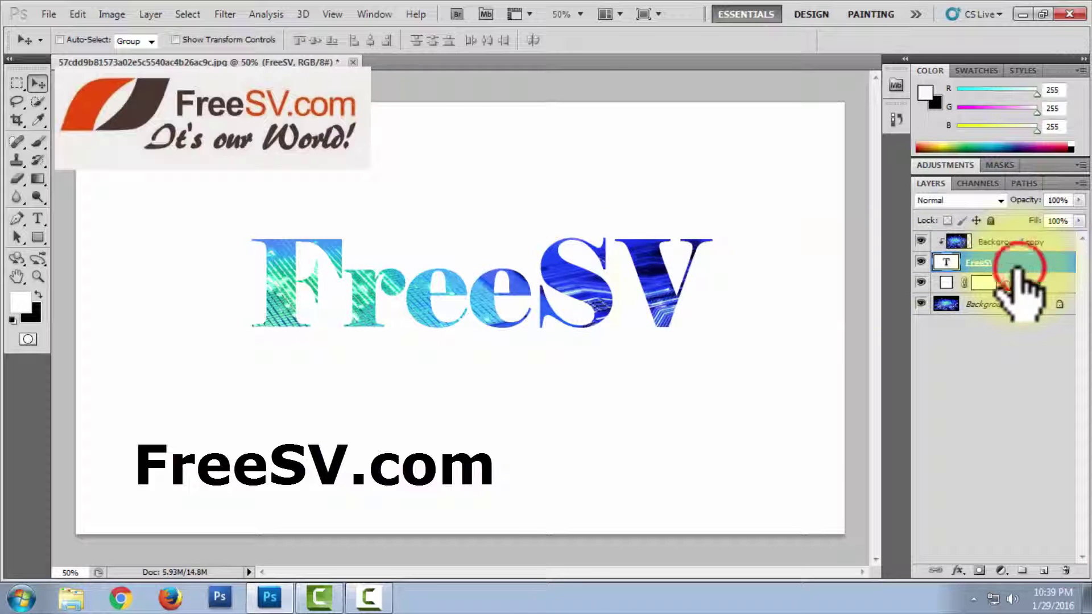
{"action": "mouse_move", "coordinate": [695, 313]}
{"action": "left_mouse_down"}
{"action": "mouse_move", "coordinate": [666, 324]}
{"action": "mouse_move", "coordinate": [707, 405]}
{"action": "mouse_move", "coordinate": [694, 280]}
{"action": "mouse_move", "coordinate": [578, 292]}
{"action": "mouse_move", "coordinate": [683, 273]}
{"action": "mouse_move", "coordinate": [608, 359]}
{"action": "mouse_move", "coordinate": [682, 381]}
{"action": "mouse_move", "coordinate": [646, 365]}
{"action": "mouse_move", "coordinate": [647, 316]}
{"action": "left_mouse_up"}
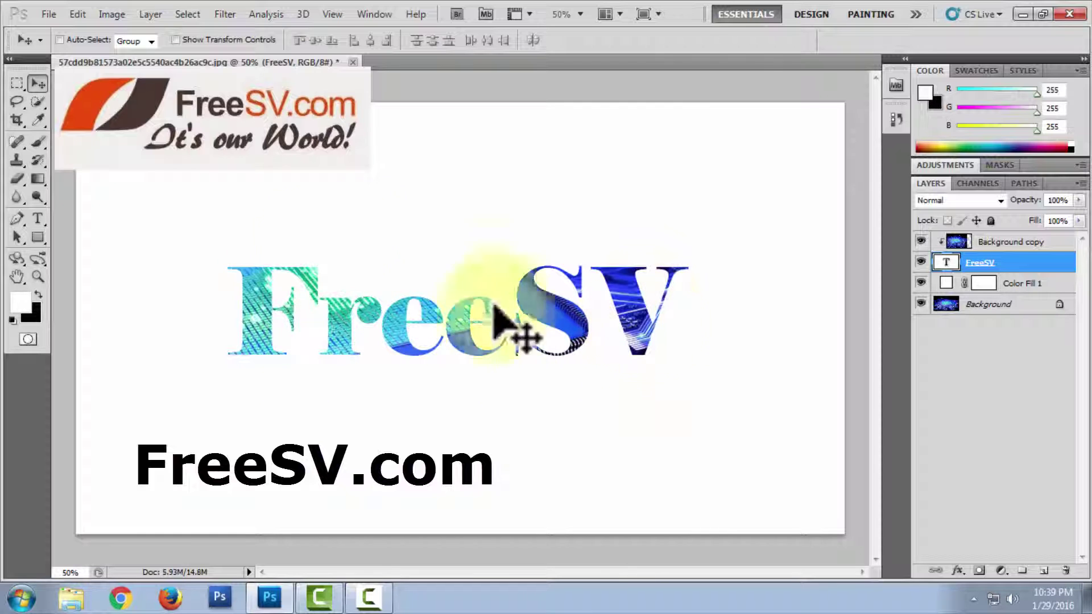
Step: Save a copy of the design to the Desktop in JPEG format
{"action": "left_click", "coordinate": [47, 14]}
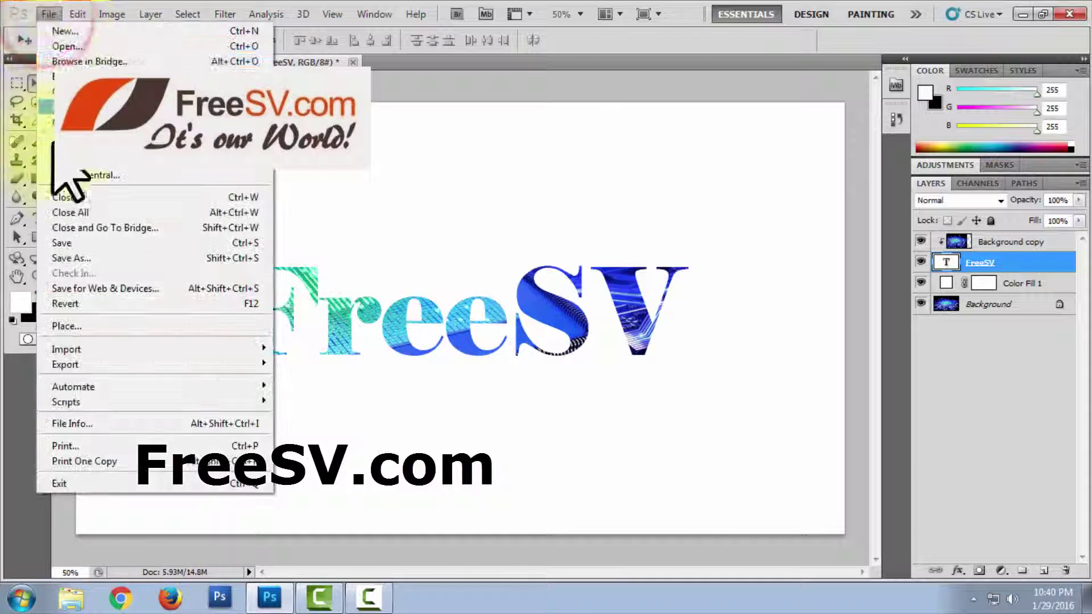
{"action": "left_click", "coordinate": [67, 256]}
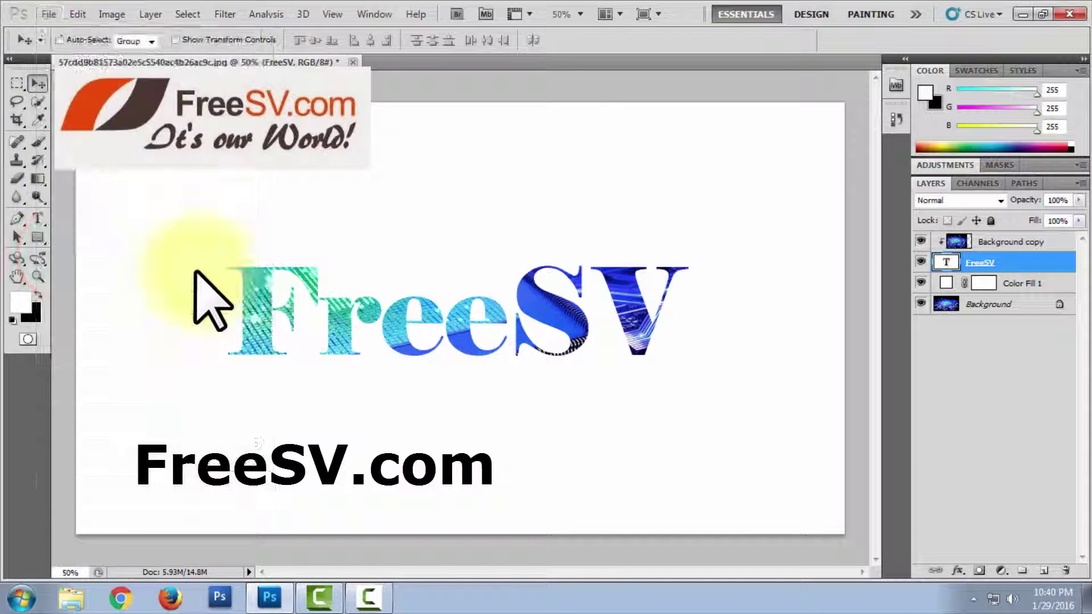
{"action": "left_click", "coordinate": [567, 340]}
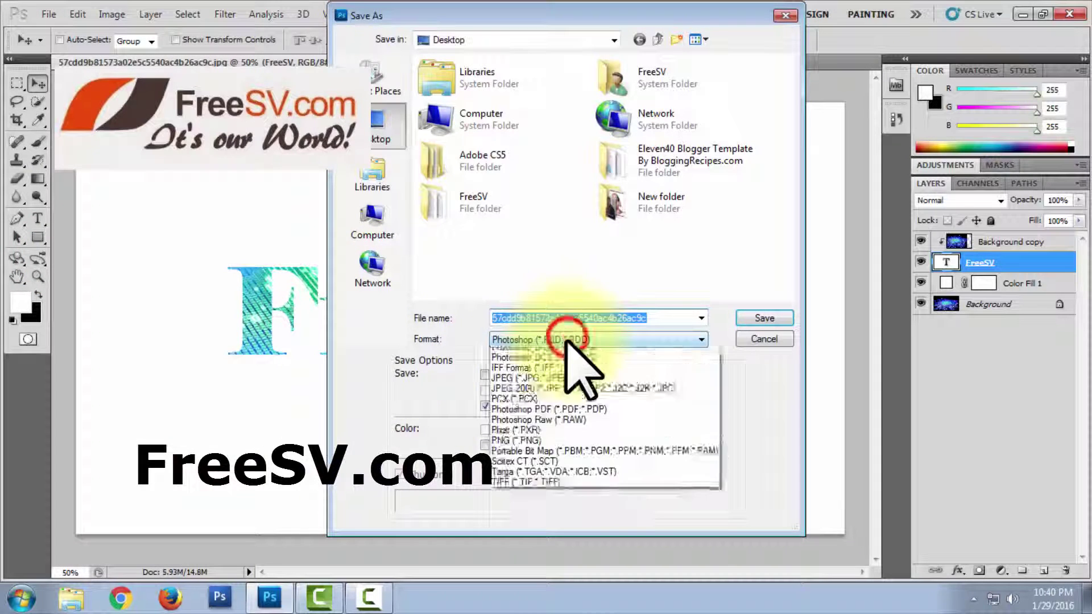
{"action": "left_click", "coordinate": [560, 447]}
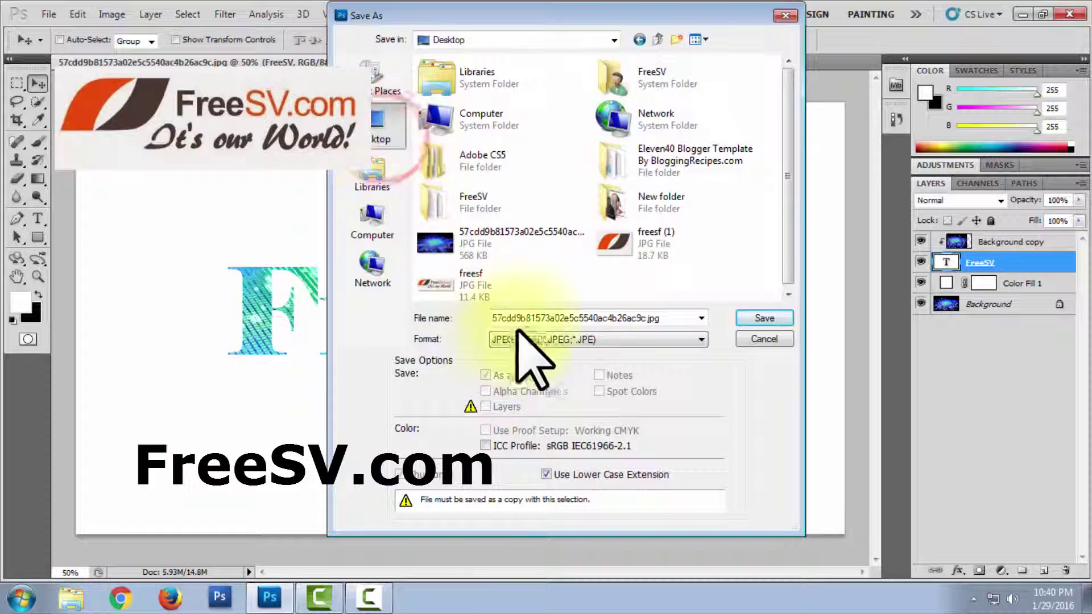
{"action": "left_click", "coordinate": [640, 339]}
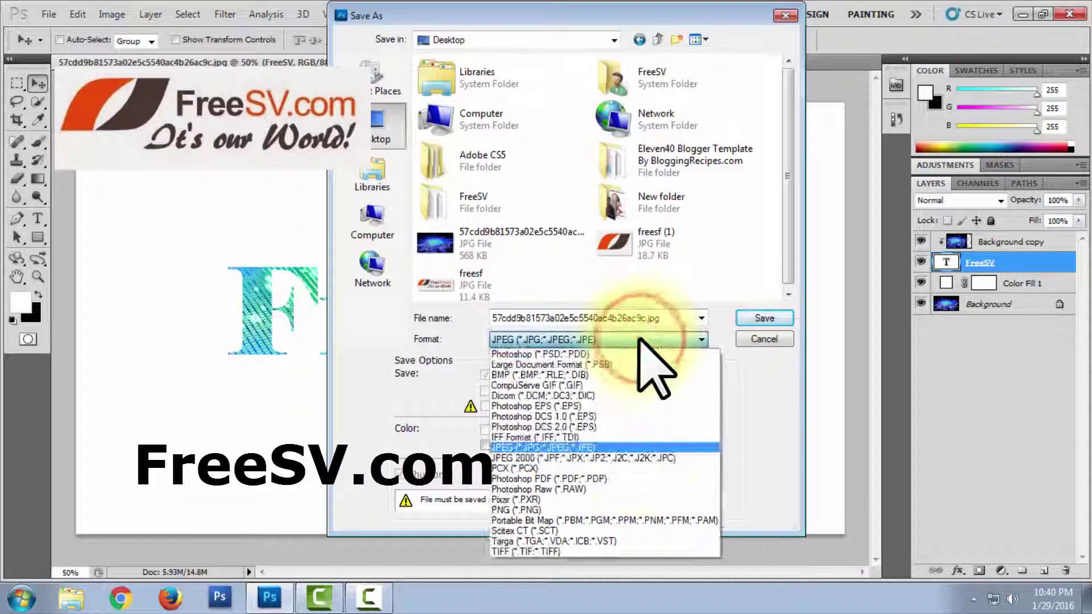
{"action": "left_click", "coordinate": [593, 332]}
{"action": "type", "text": "xddasassfdhdf"}
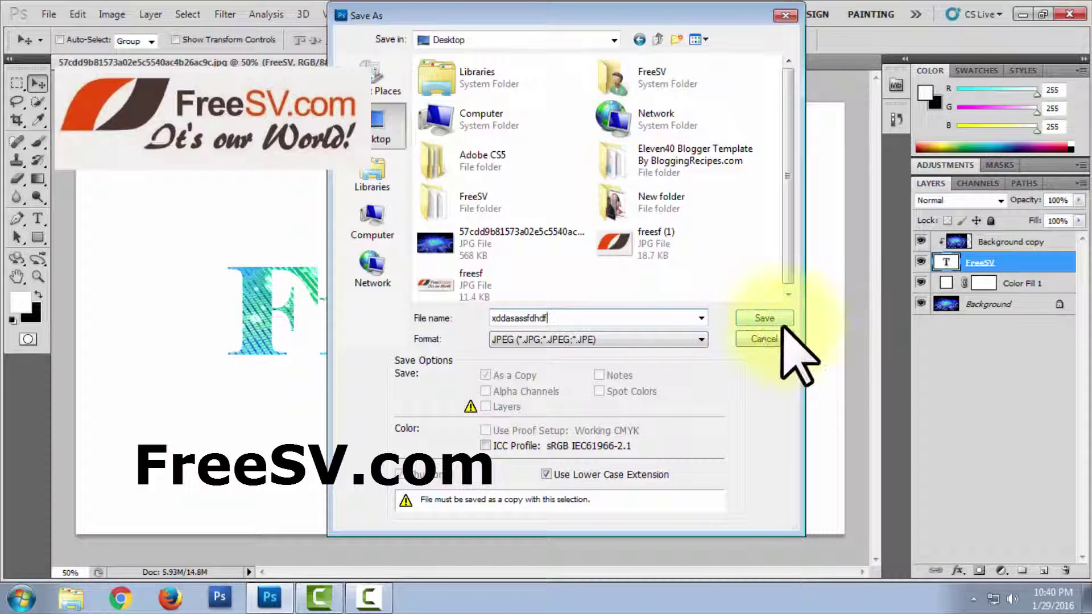
{"action": "left_click", "coordinate": [779, 326]}
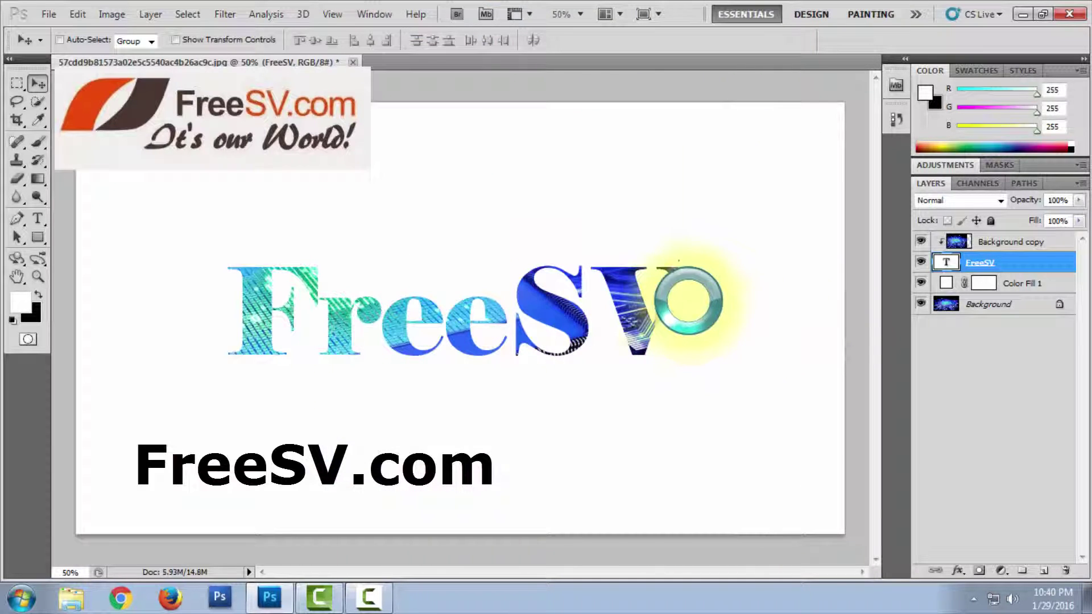
Step: Set the JPEG quality to maximum (12), confirm, and show the desktop
{"action": "left_click_drag", "start_coordinate": [547, 230], "coordinate": [589, 226]}
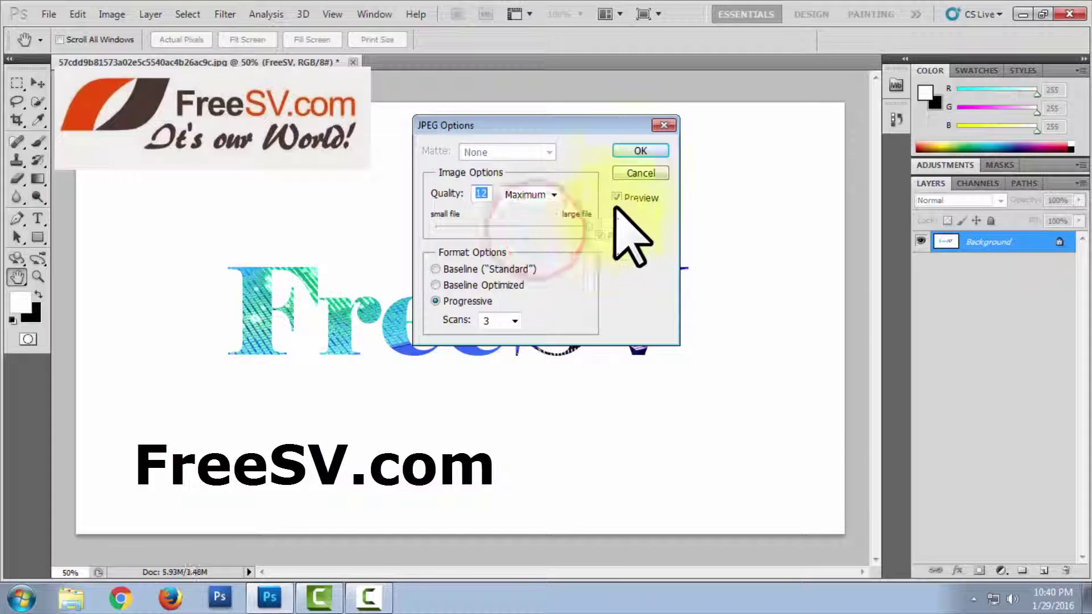
{"action": "left_click", "coordinate": [640, 151]}
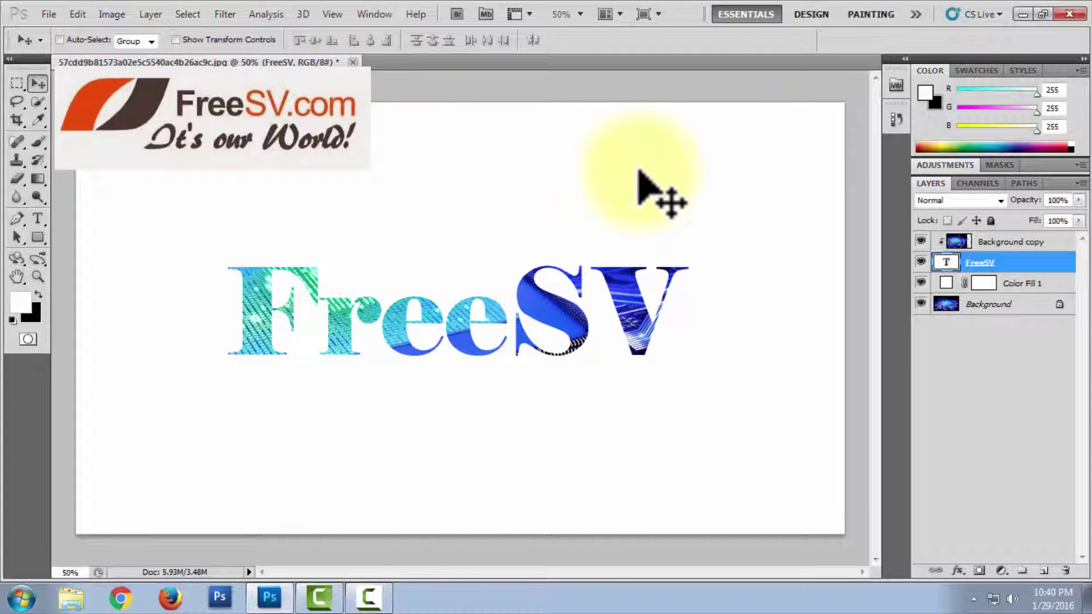
{"action": "key", "text": "super+d"}
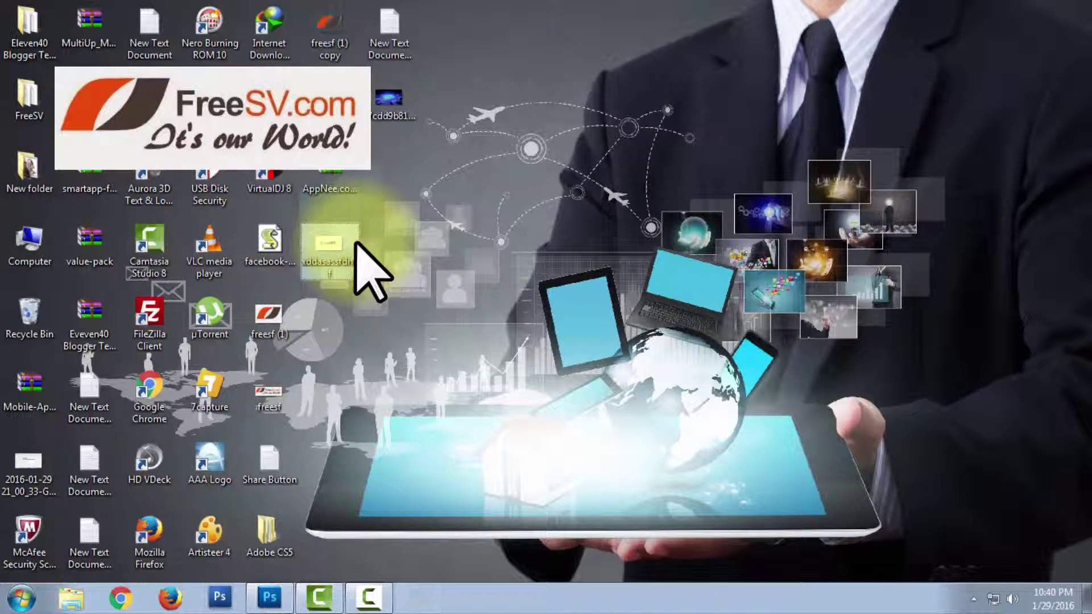
Step: Preview the saved FreeSV JPEG with circuit-filled lettering in Picasa, then close the viewer
{"action": "double_click", "coordinate": [355, 243]}
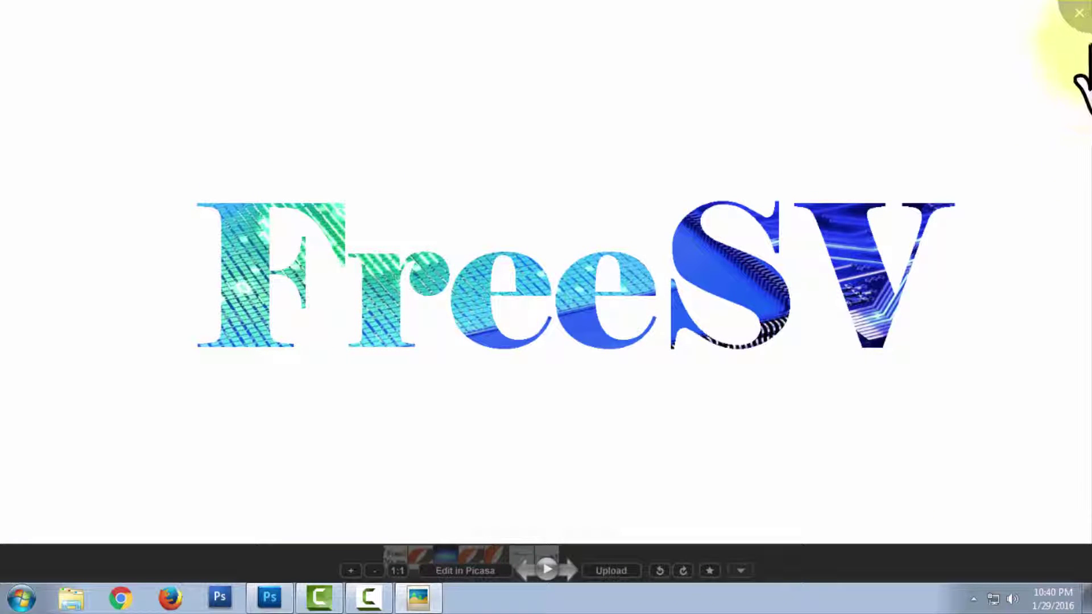
{"action": "left_click", "coordinate": [1080, 22]}
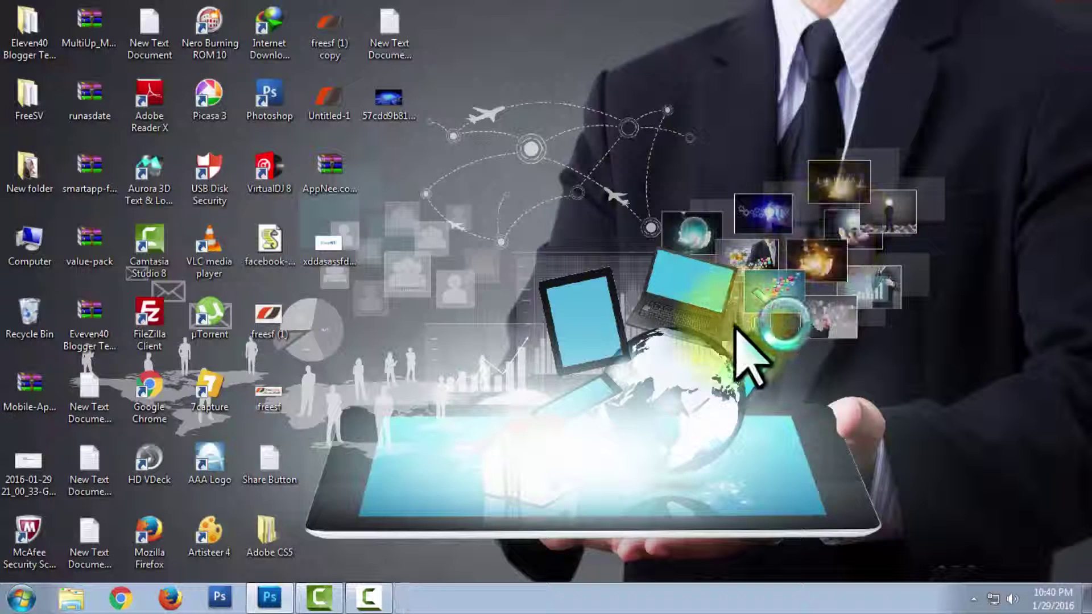